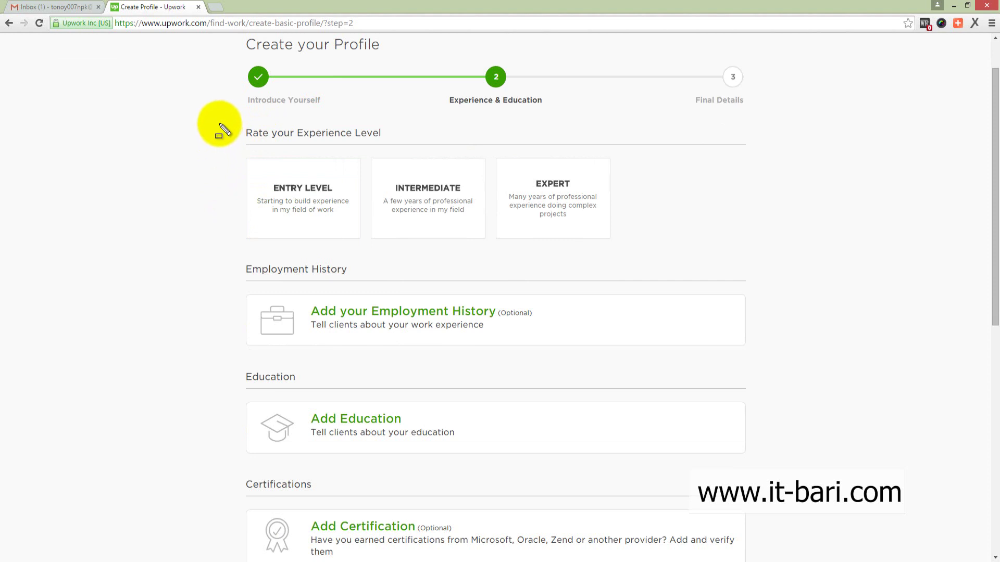
mouse_move(220, 118)
left_mouse_down()
mouse_move(290, 140)
mouse_move(403, 145)
left_mouse_up()
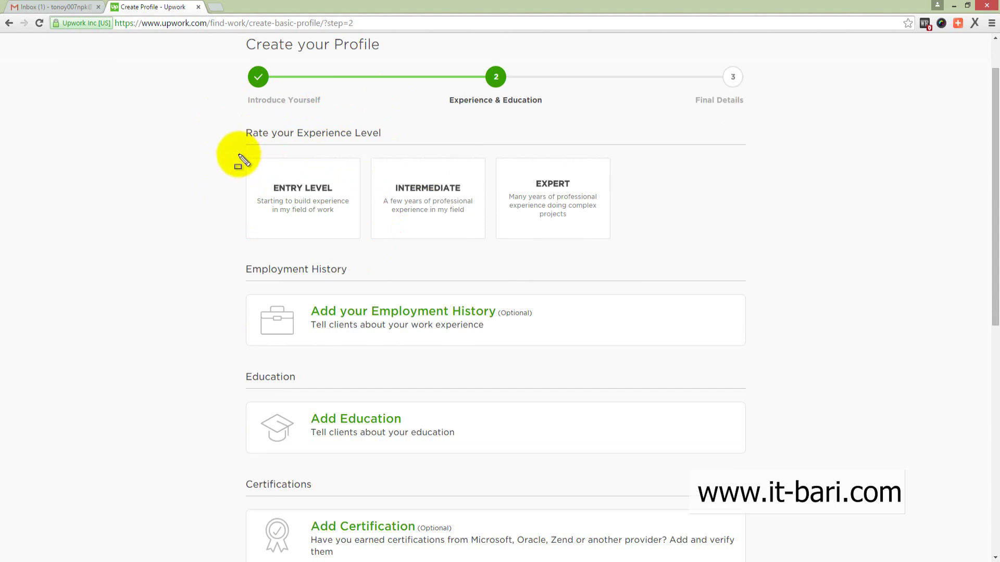
mouse_move(237, 155)
left_mouse_down()
mouse_move(291, 212)
mouse_move(363, 243)
left_mouse_up()
mouse_move(369, 152)
left_mouse_down()
mouse_move(434, 231)
mouse_move(466, 242)
left_mouse_up()
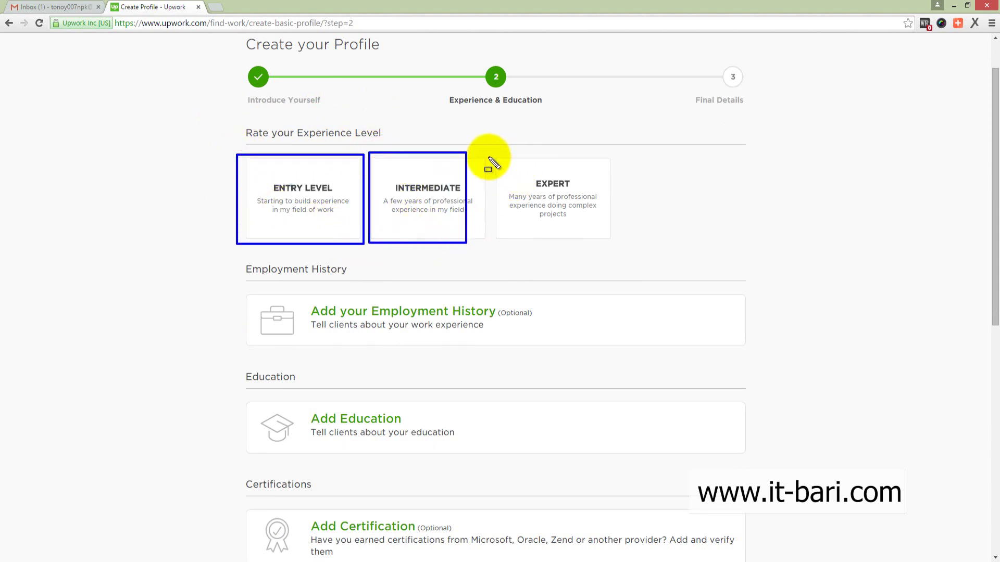
mouse_move(488, 156)
left_mouse_down()
mouse_move(614, 241)
mouse_move(616, 253)
left_mouse_up()
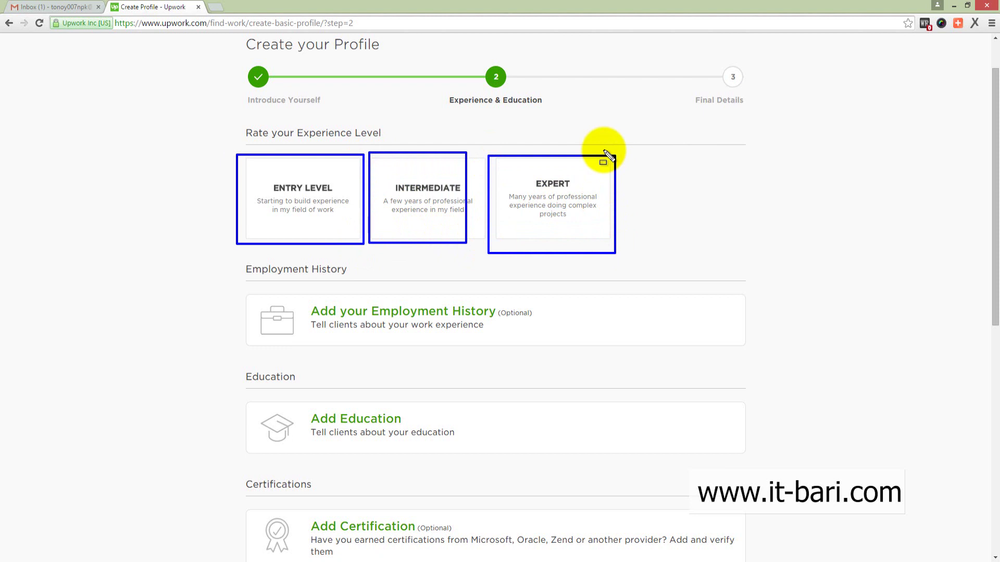
left_click_drag(420, 203, 420, 228)
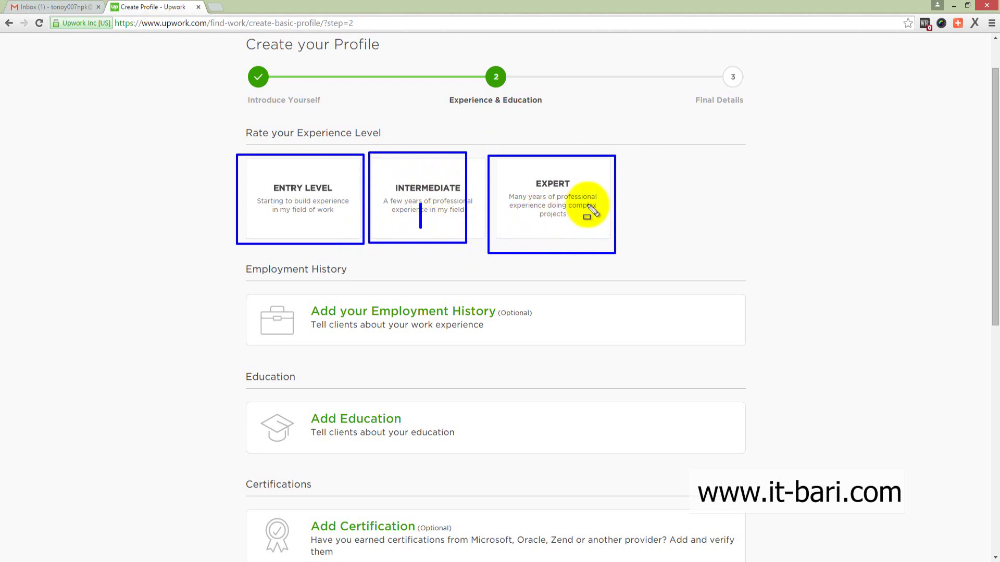
left_click_drag(553, 208, 553, 253)
key("Escape")
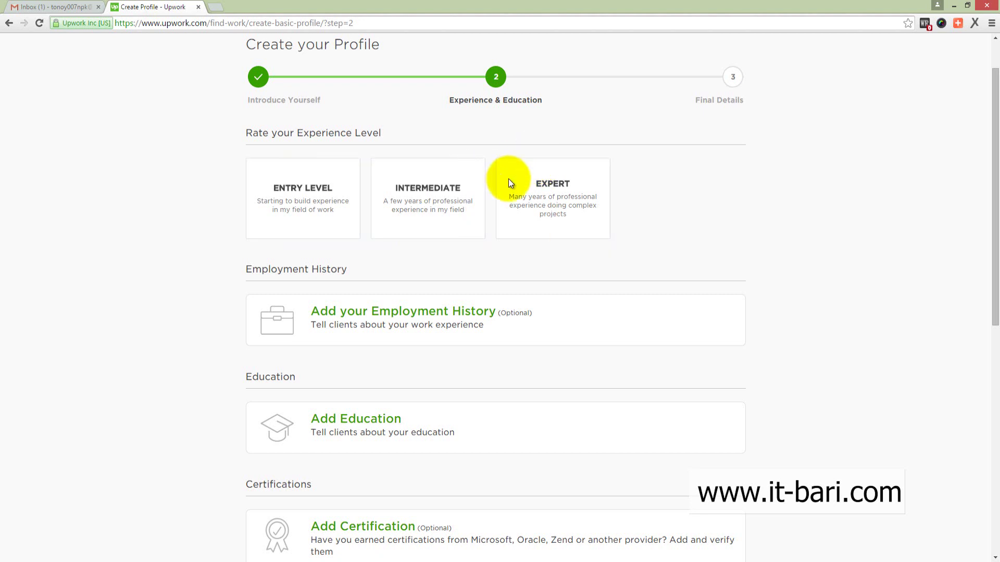
Set the profile's experience level to Intermediate.
left_click(393, 213)
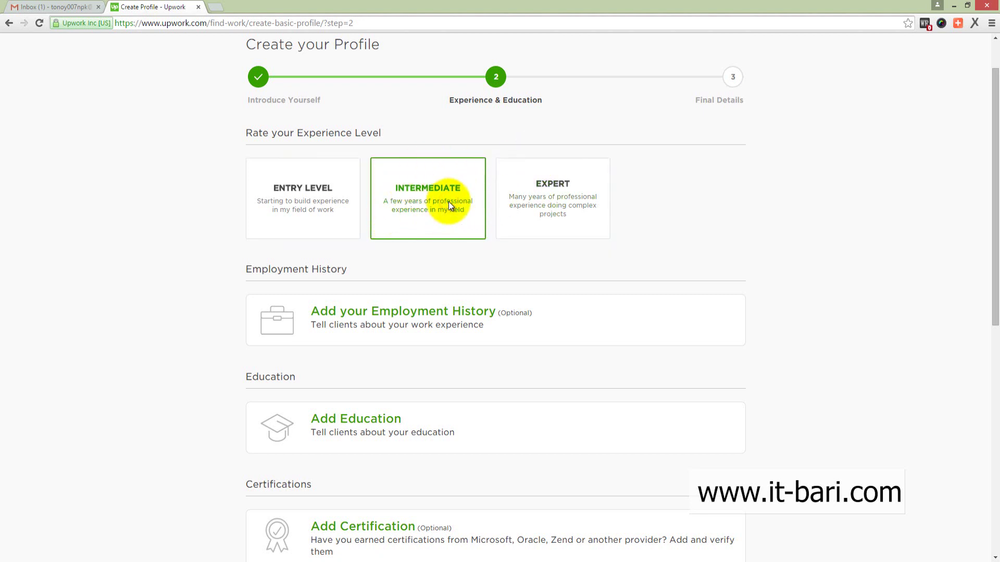
scroll(448, 201, "down", 2)
scroll(451, 193, "up", 1)
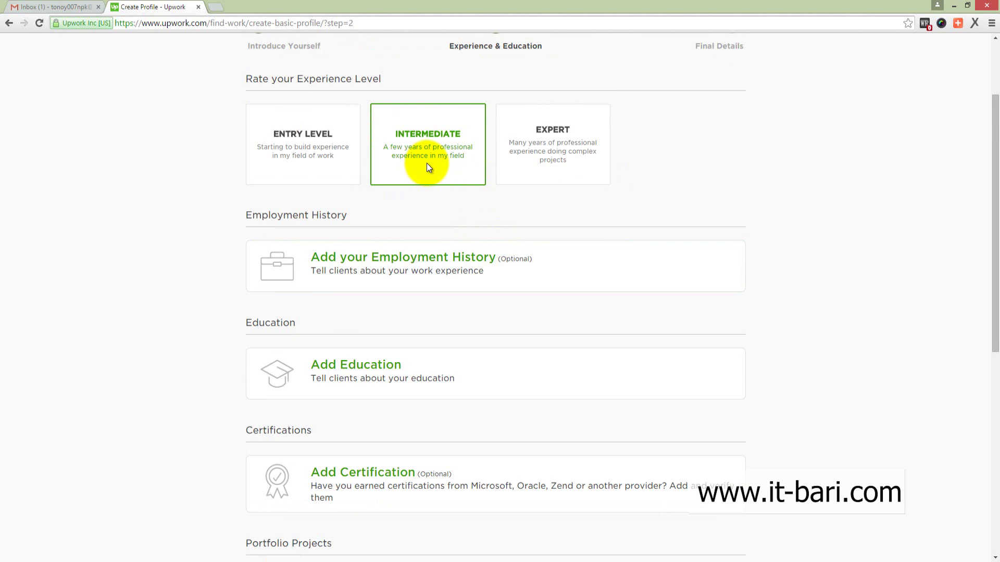
Start a new education entry and enter Milestone School as the school.
scroll(427, 164, "down", 1)
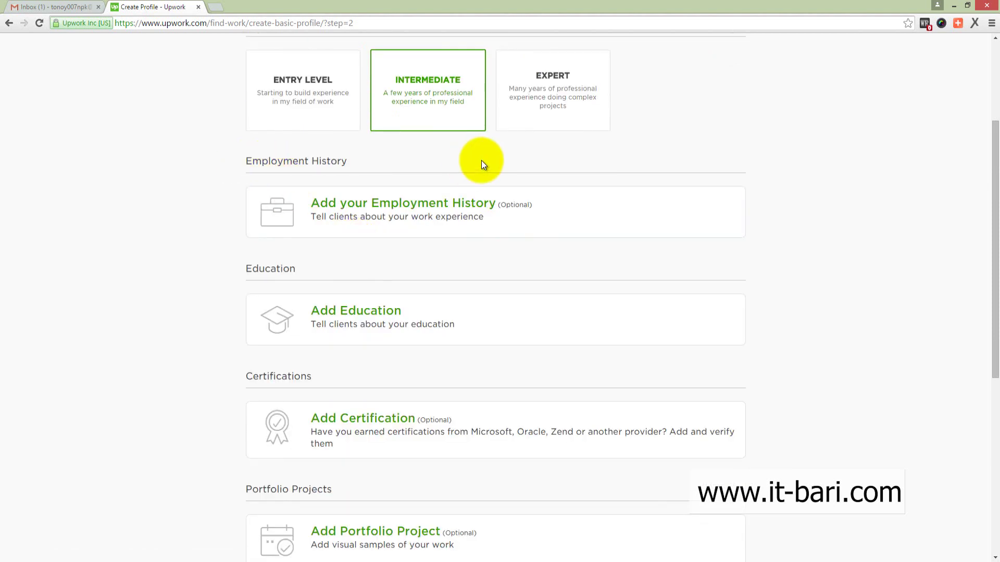
scroll(642, 163, "down", 1)
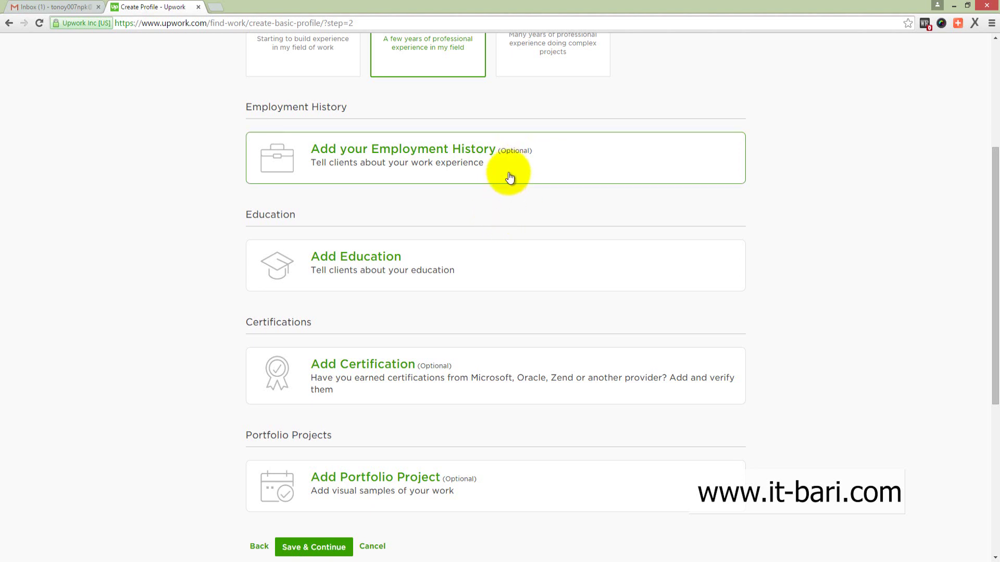
scroll(526, 156, "down", 1)
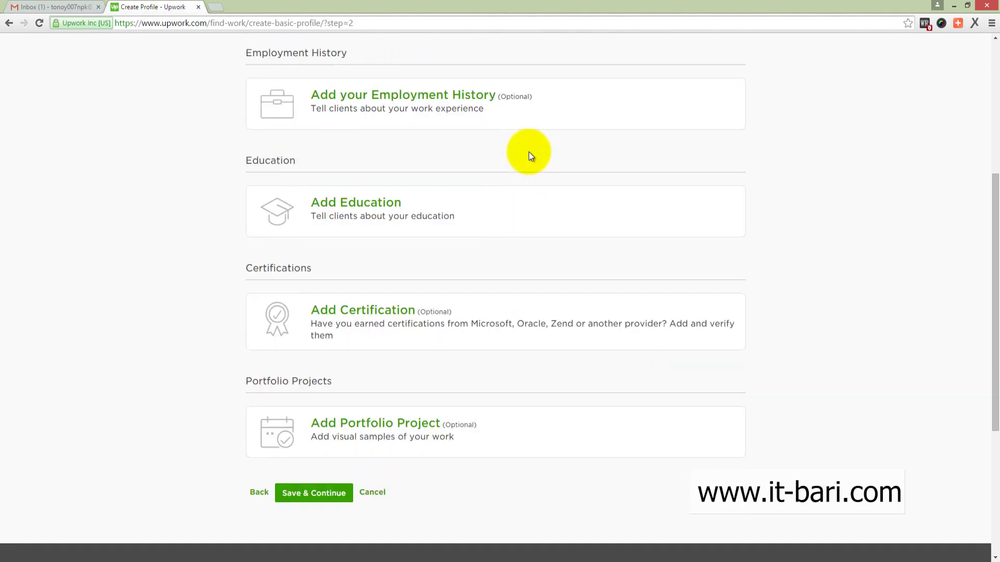
left_click(356, 202)
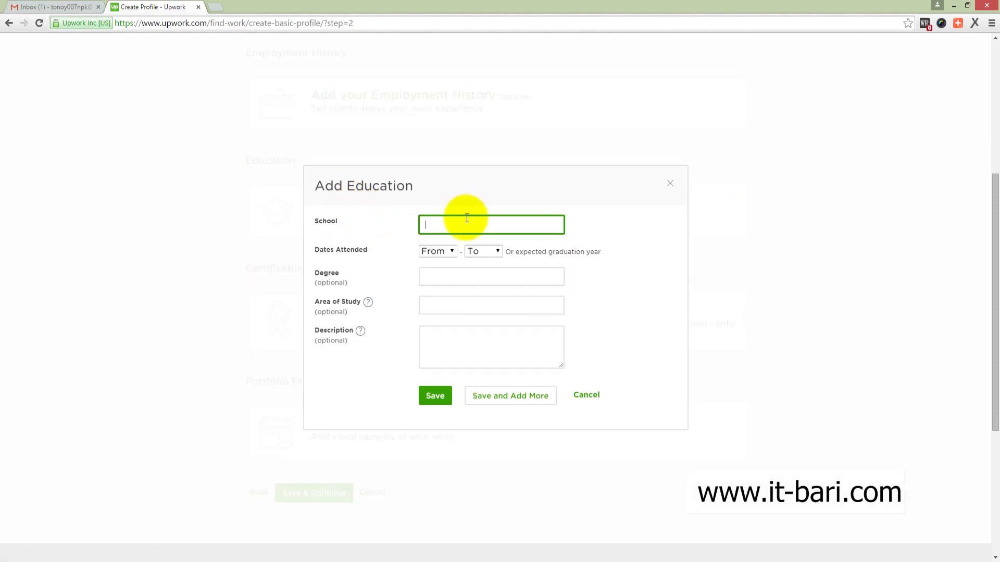
type("S")
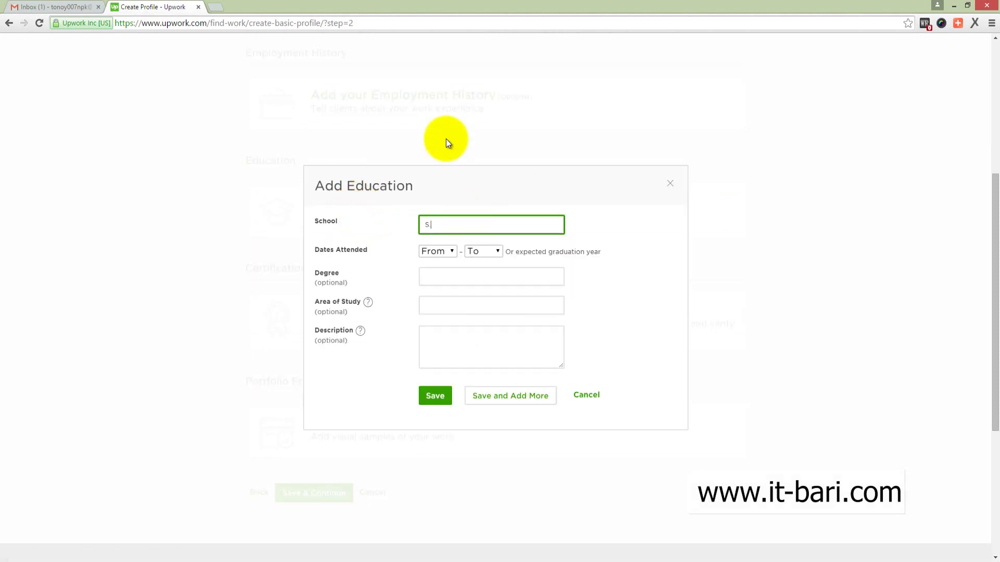
key("BackSpace")
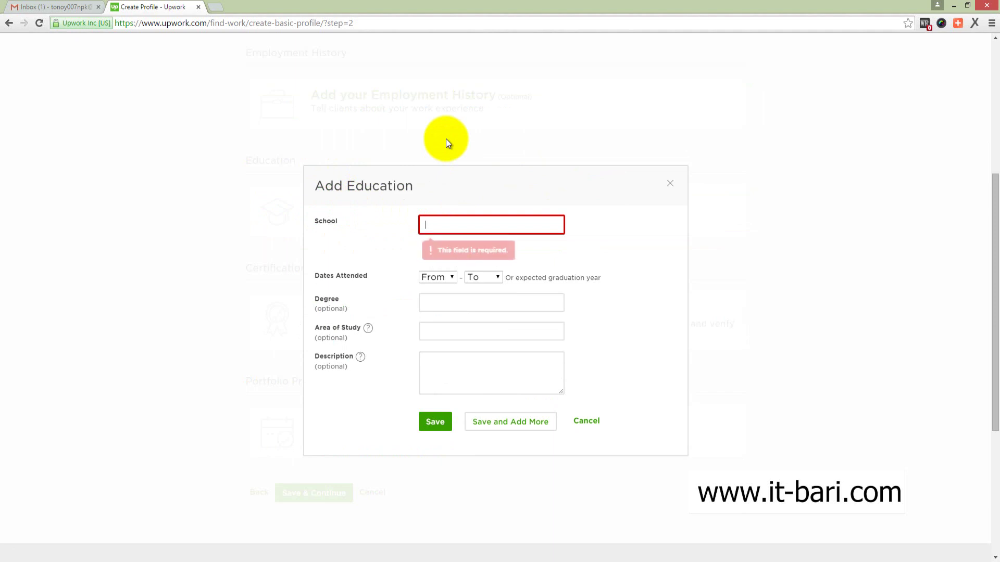
type("Milestone")
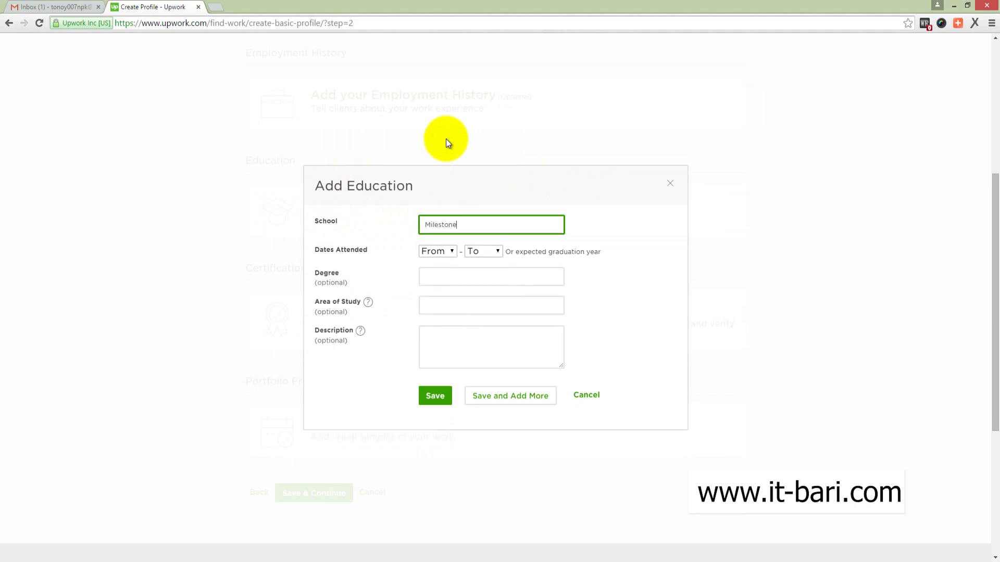
type(" School")
Set the dates attended to 2000 through 2010, leave the optional fields empty and save the education entry.
left_click(443, 252)
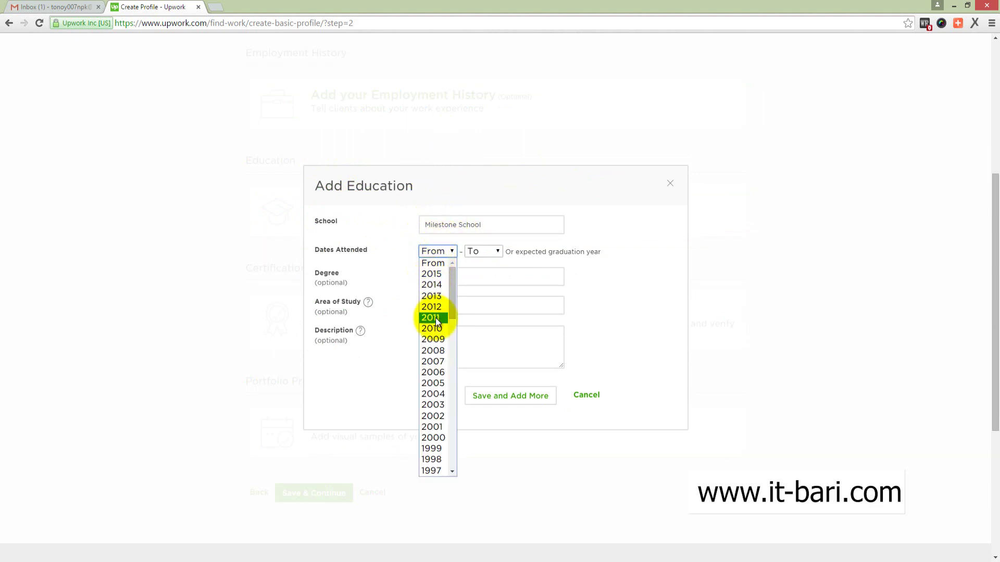
scroll(423, 433, "down", 4)
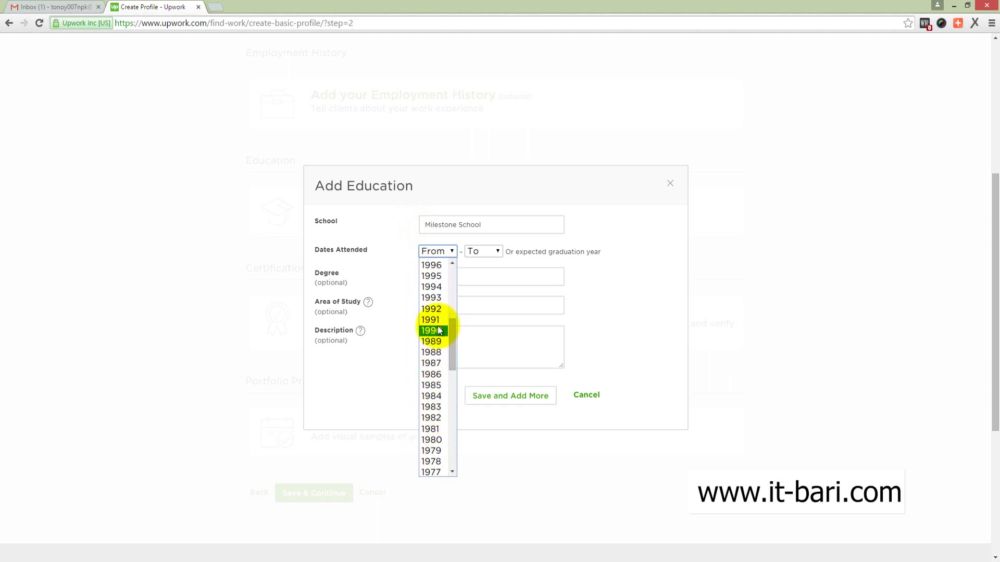
left_click(436, 276)
left_click(438, 251)
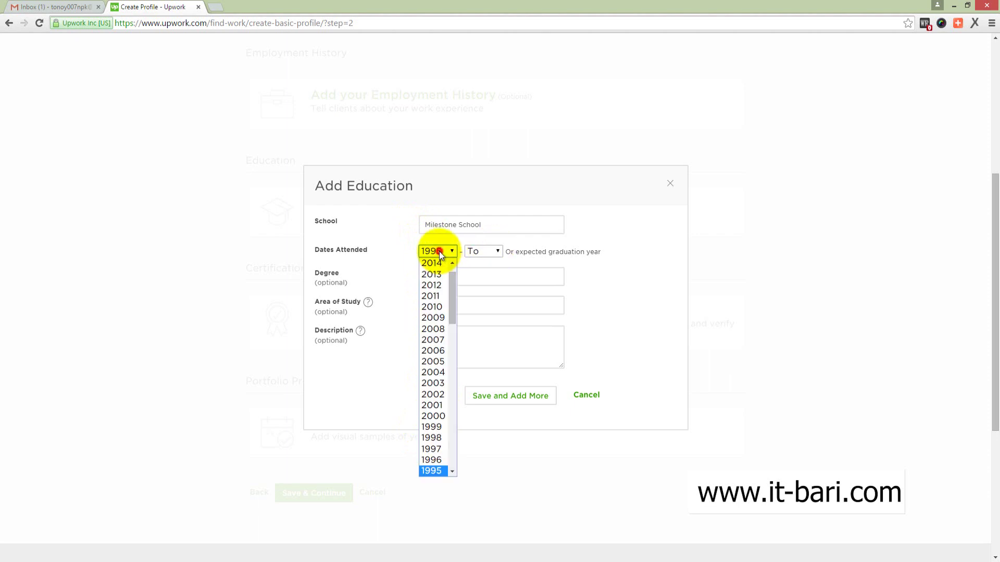
scroll(442, 317, "up", 1)
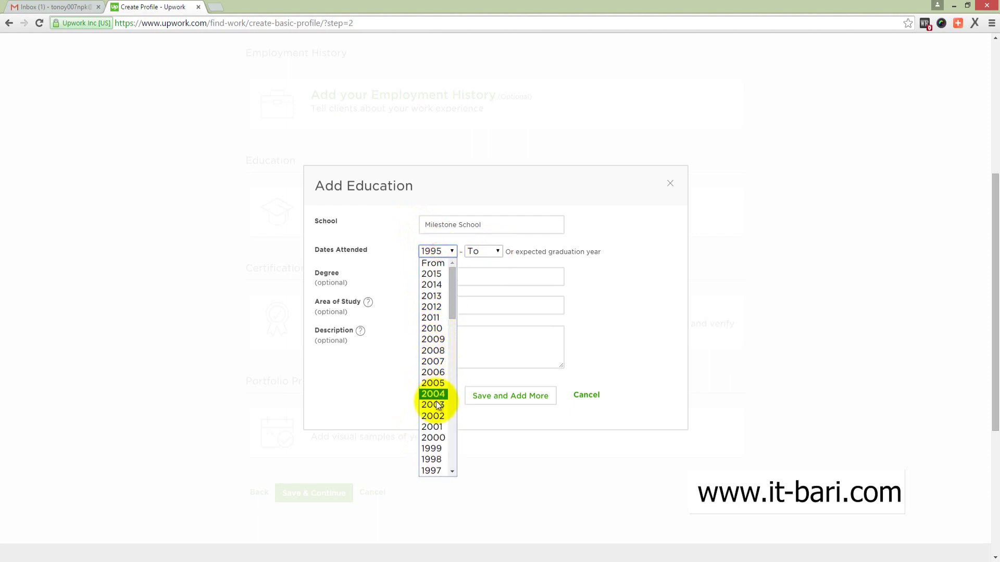
left_click(433, 437)
left_click(436, 276)
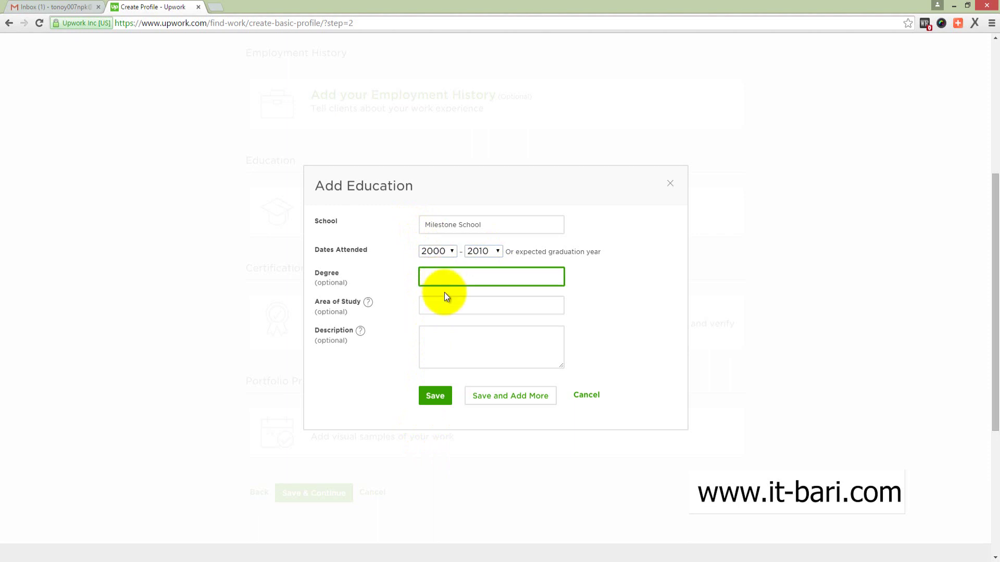
scroll(329, 218, "down", 1)
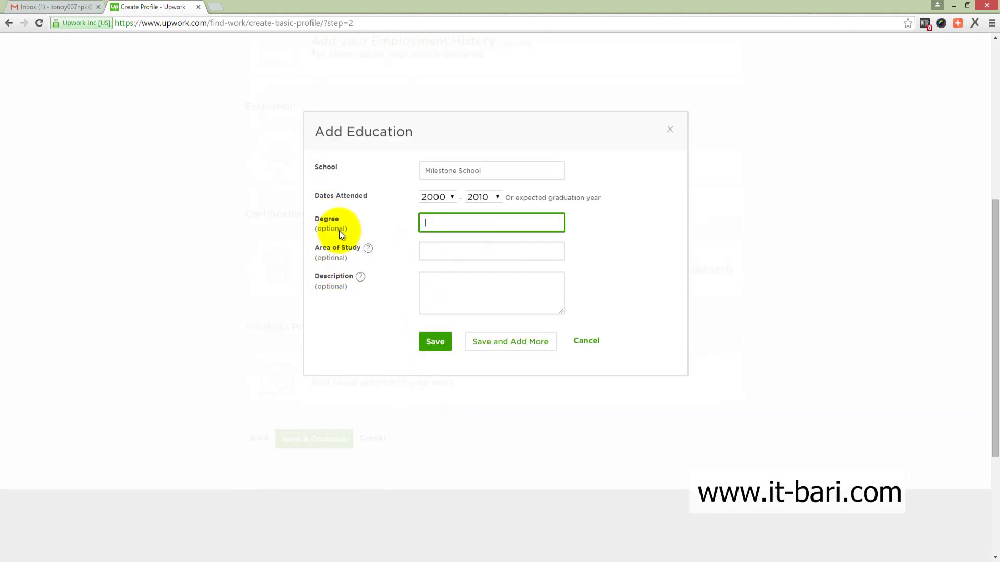
mouse_move(306, 212)
left_mouse_down()
mouse_move(374, 237)
mouse_move(389, 255)
mouse_move(393, 312)
mouse_move(591, 325)
mouse_move(670, 318)
mouse_move(669, 305)
left_mouse_up()
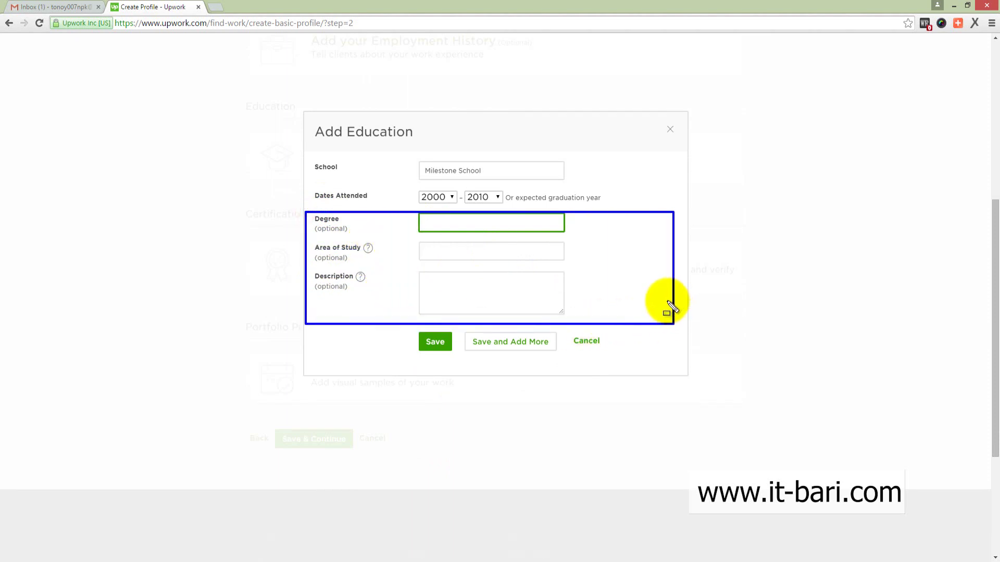
left_click(441, 343)
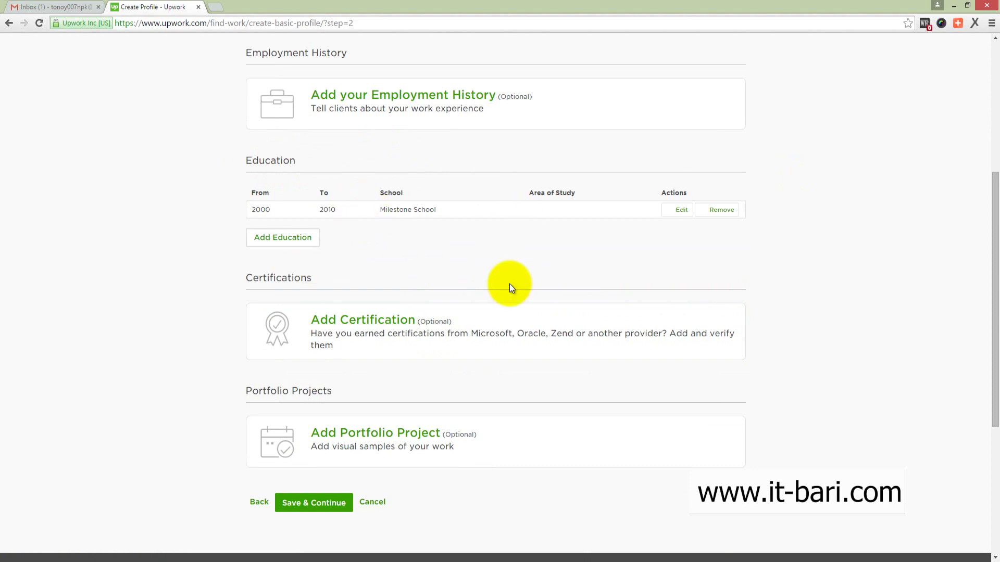
scroll(269, 281, "down", 1)
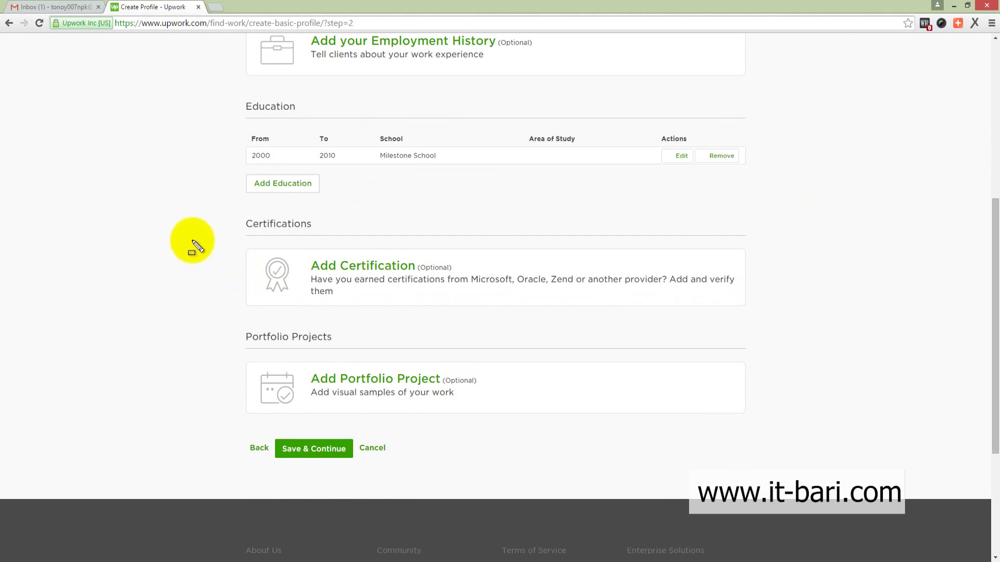
mouse_move(216, 217)
left_mouse_down()
mouse_move(929, 324)
mouse_move(868, 336)
mouse_move(808, 322)
left_mouse_up()
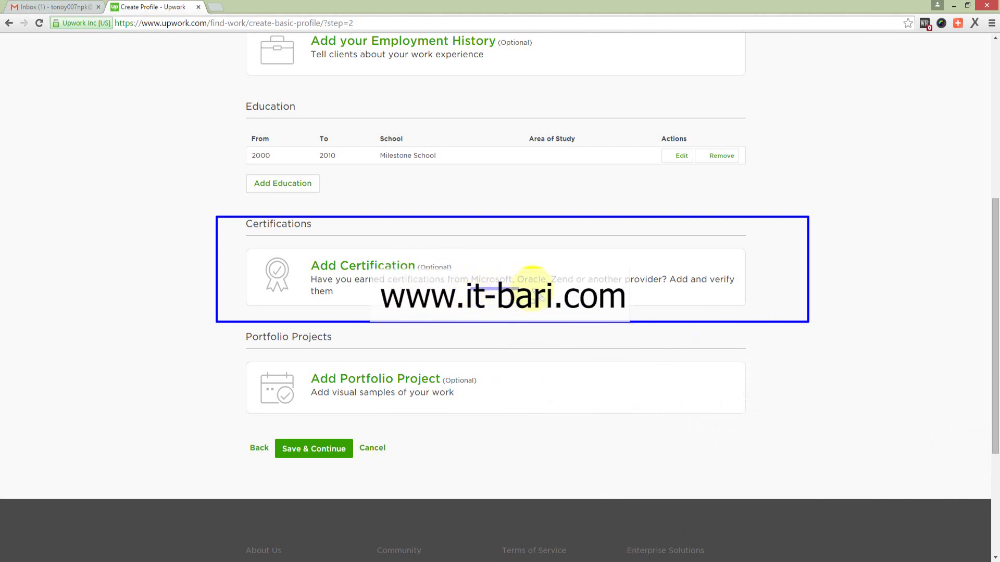
left_click_drag(470, 286, 679, 289)
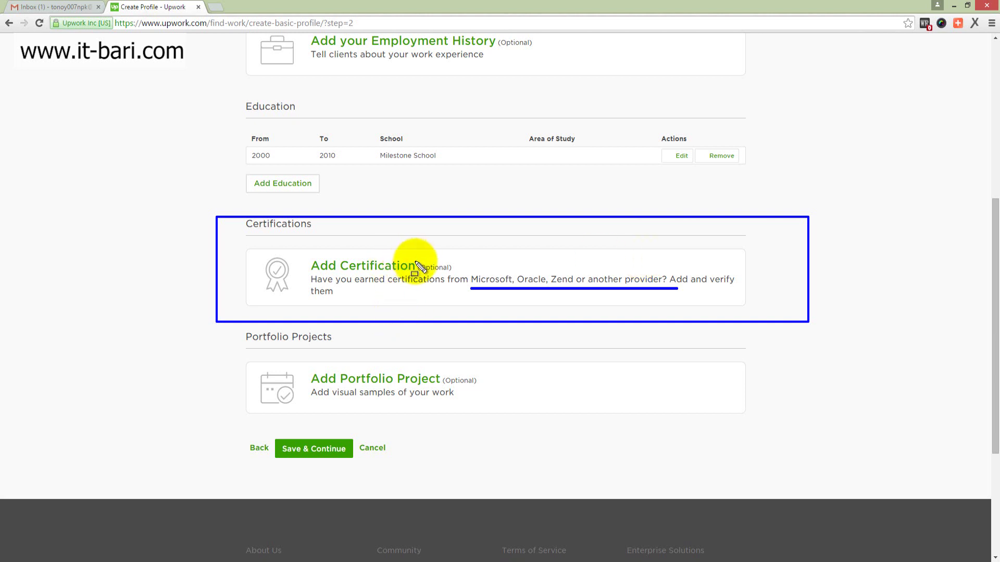
left_click_drag(414, 260, 468, 275)
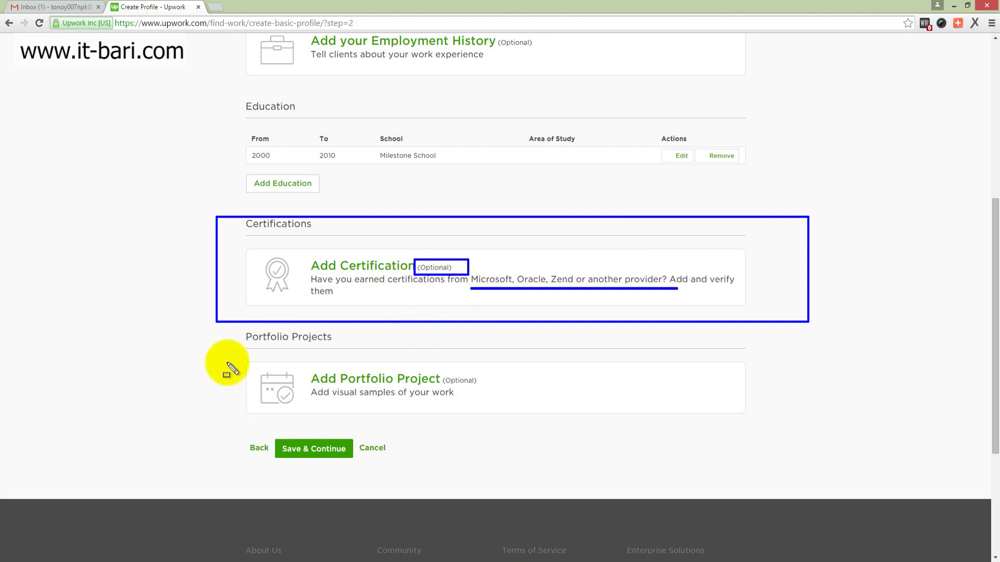
mouse_move(219, 347)
left_mouse_down()
mouse_move(339, 404)
mouse_move(732, 417)
left_mouse_up()
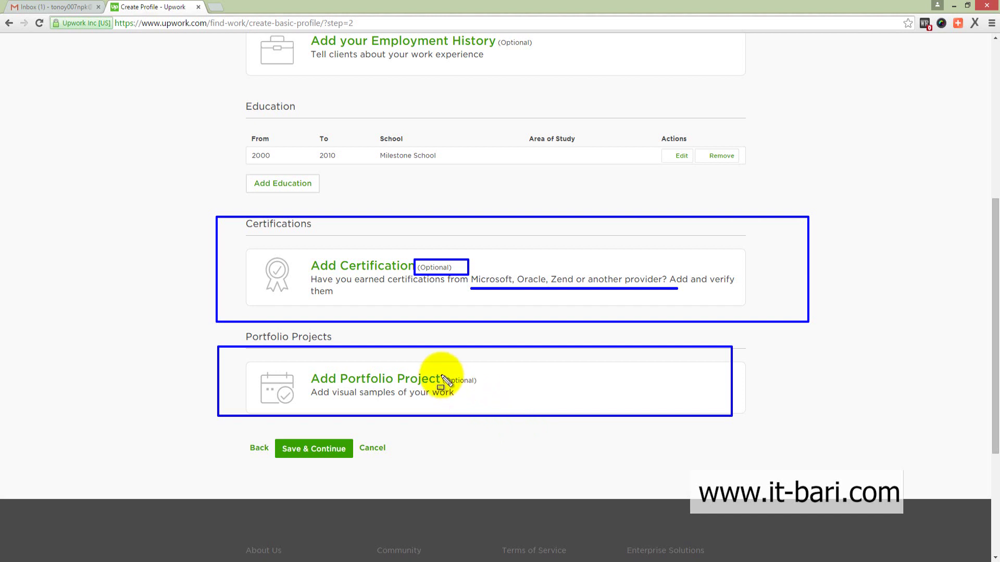
left_click_drag(441, 374, 490, 389)
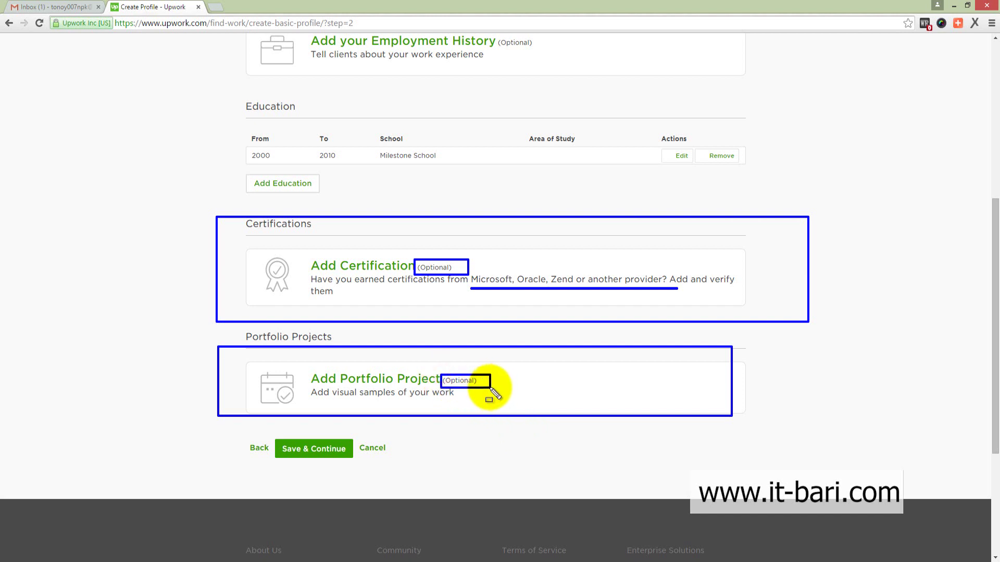
key("Escape")
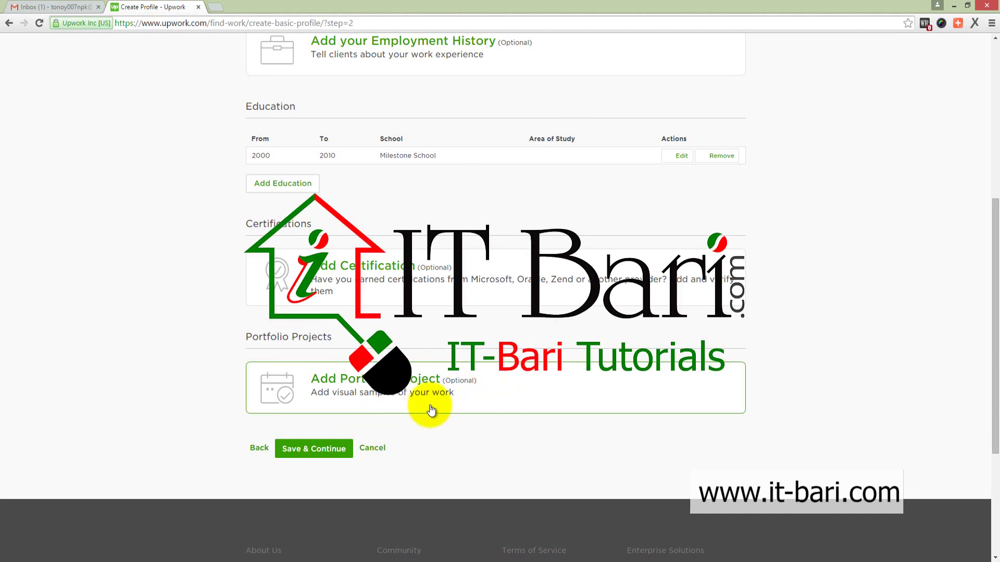
Start a new portfolio project and title it "Link Building".
left_click(458, 392)
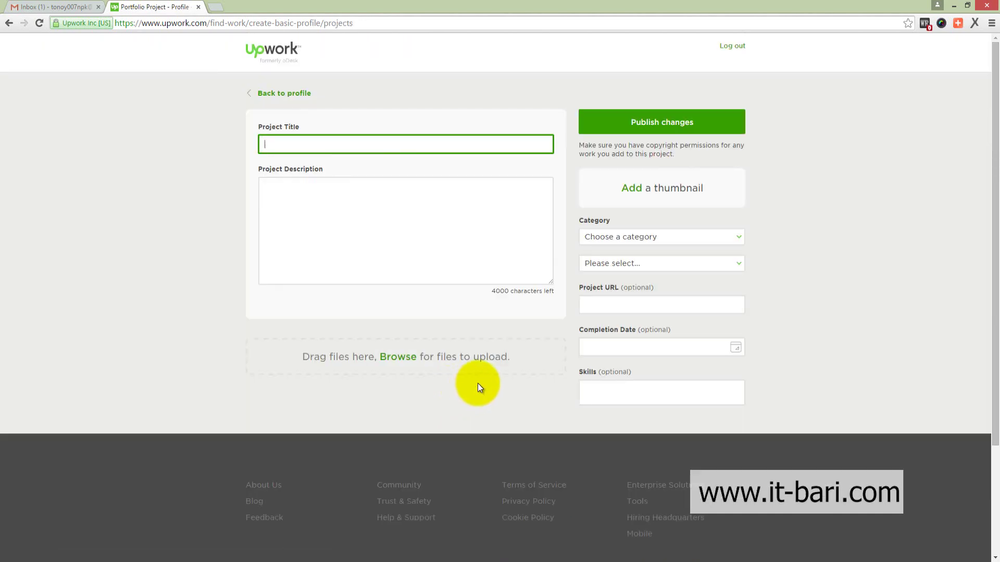
left_click(420, 140)
mouse_move(519, 255)
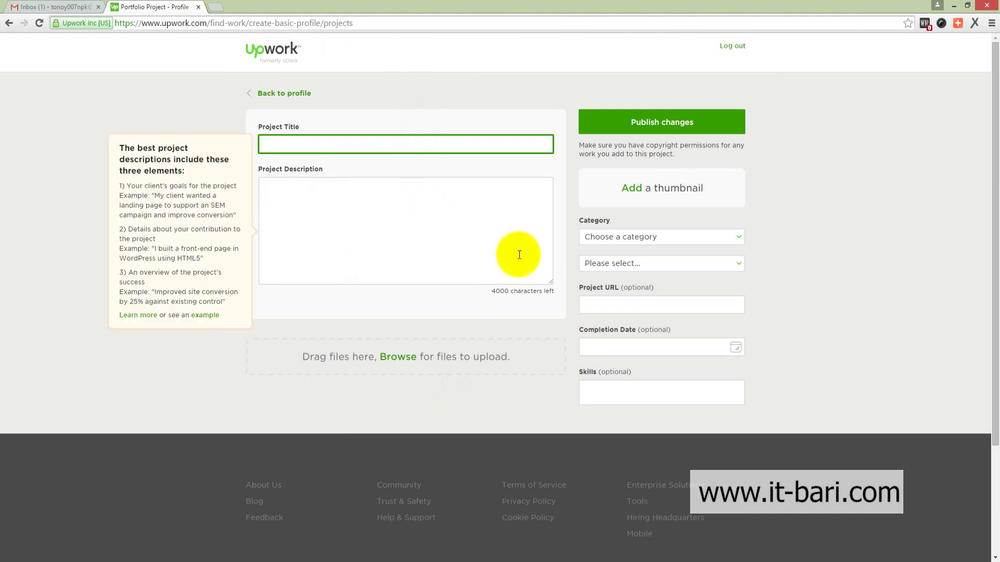
mouse_move(442, 148)
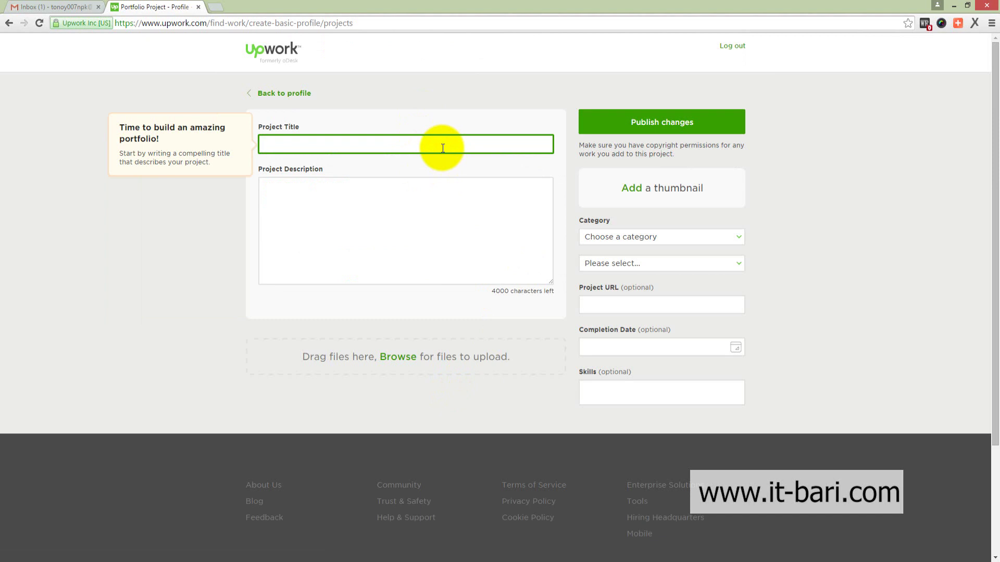
type("Link Building")
Describe the project as "50 Quality backlinks that improved search result." and attach the file Link-Building-Sample.xlsx.
left_click(398, 239)
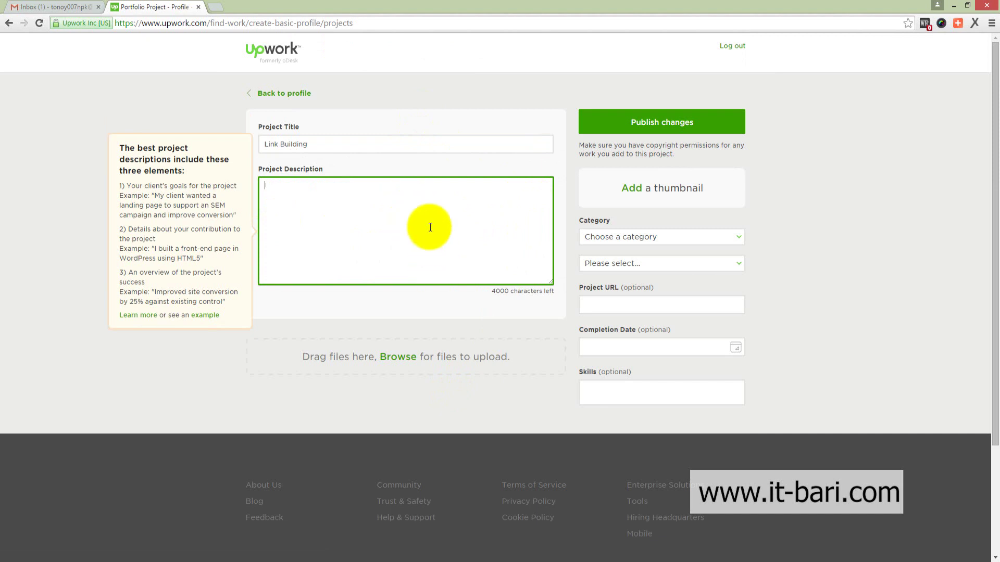
type("200")
key("BackSpace")
key("BackSpace")
type("50 ")
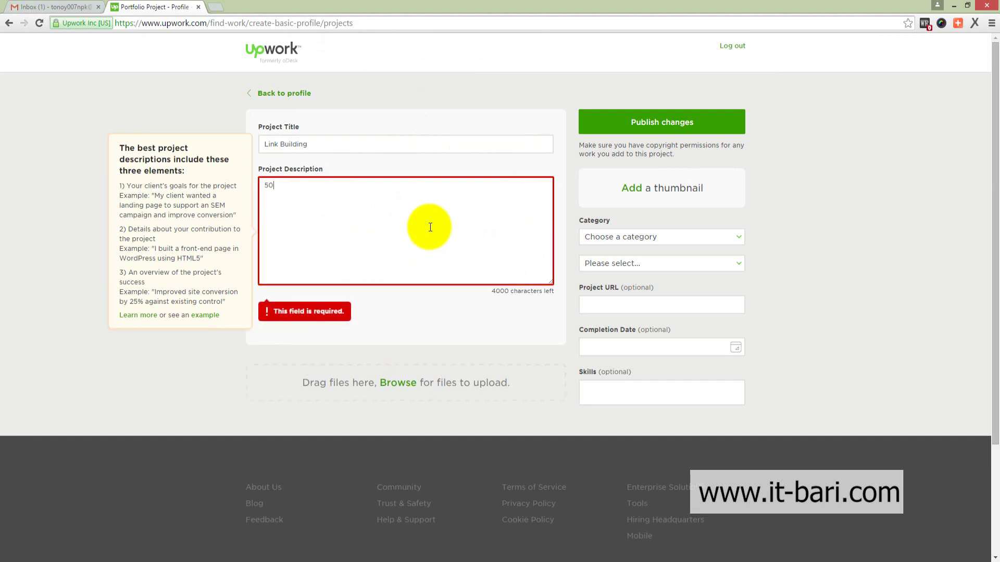
type("Quality ")
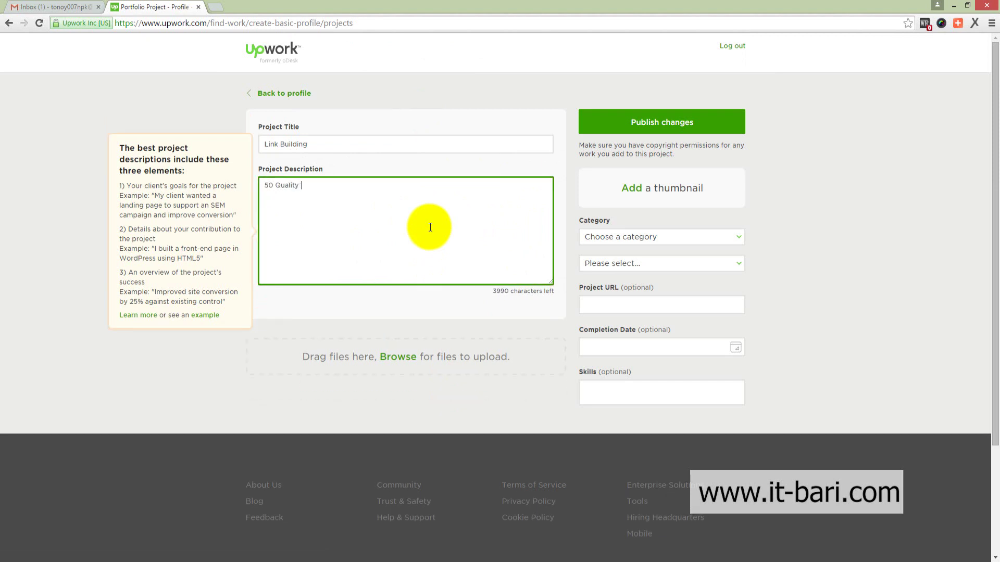
type("backlinks that improved search result.")
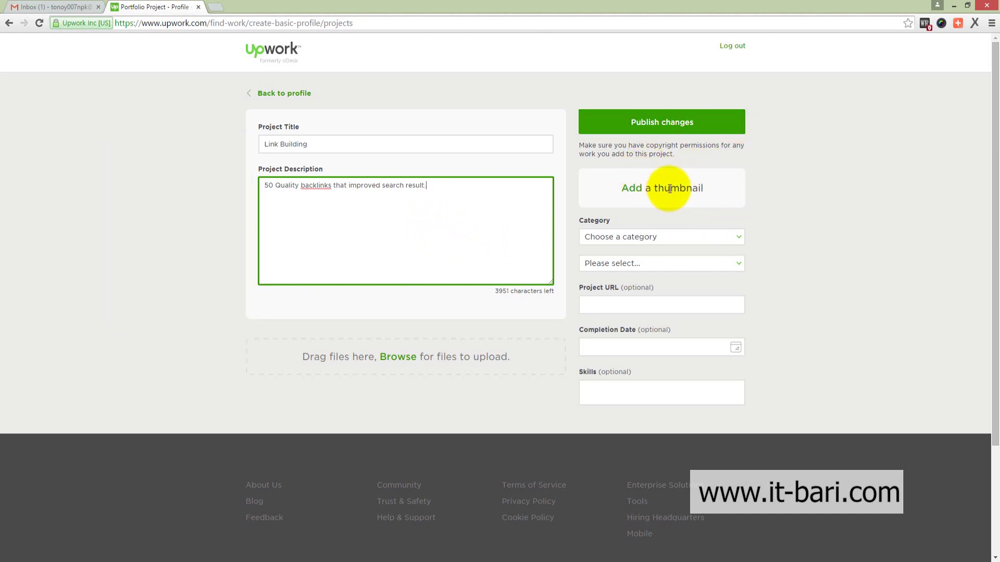
left_click(399, 358)
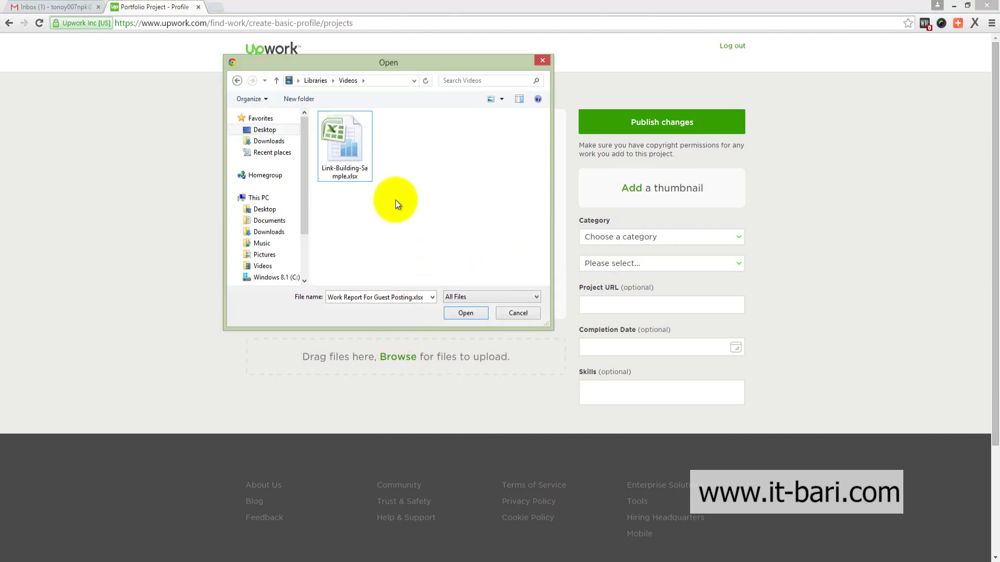
double_click(349, 152)
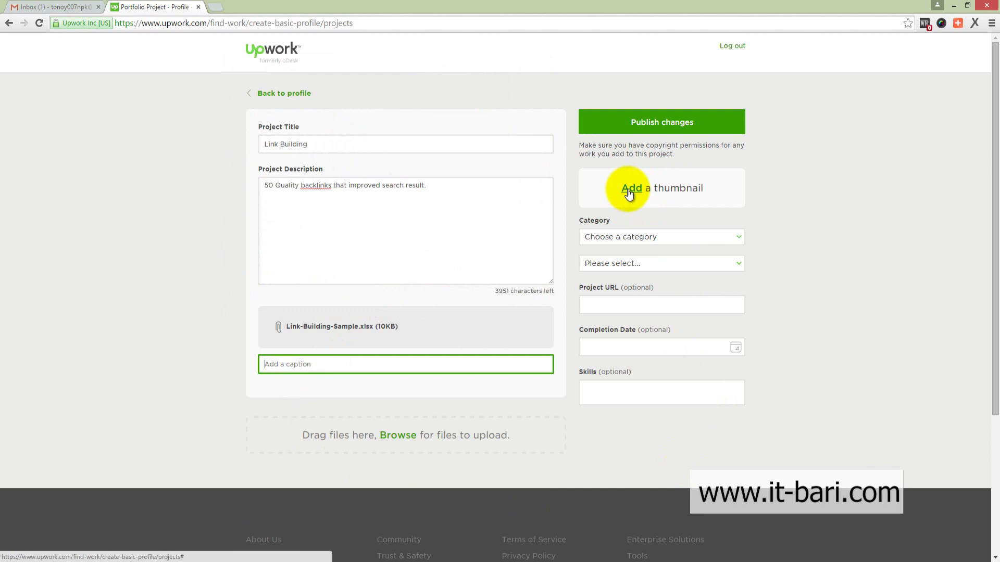
Categorize the project as Sales & Marketing with subcategory SEO - Search Engine Optimization, leave the optional details empty and publish it.
left_click(695, 237)
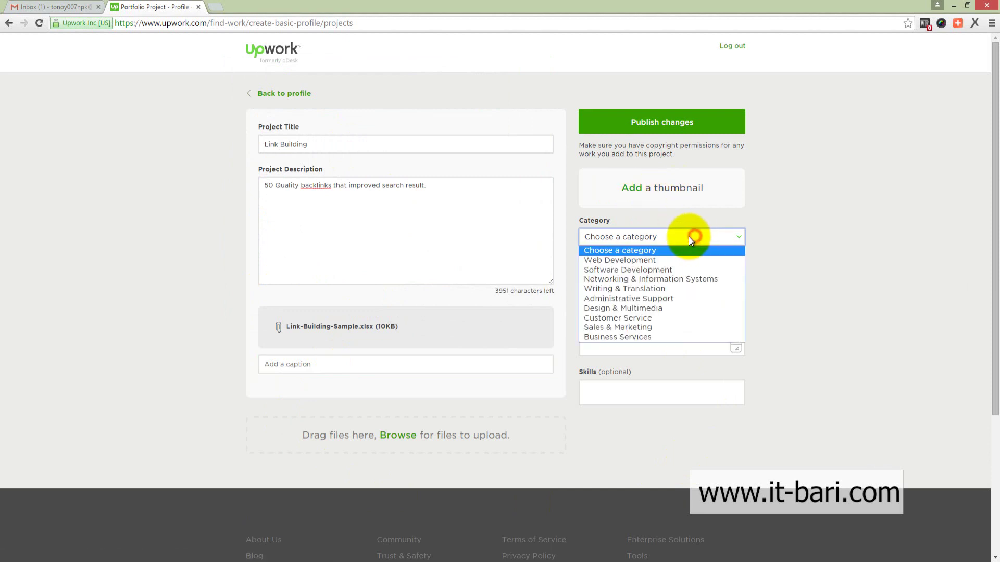
left_click(658, 326)
left_click(640, 265)
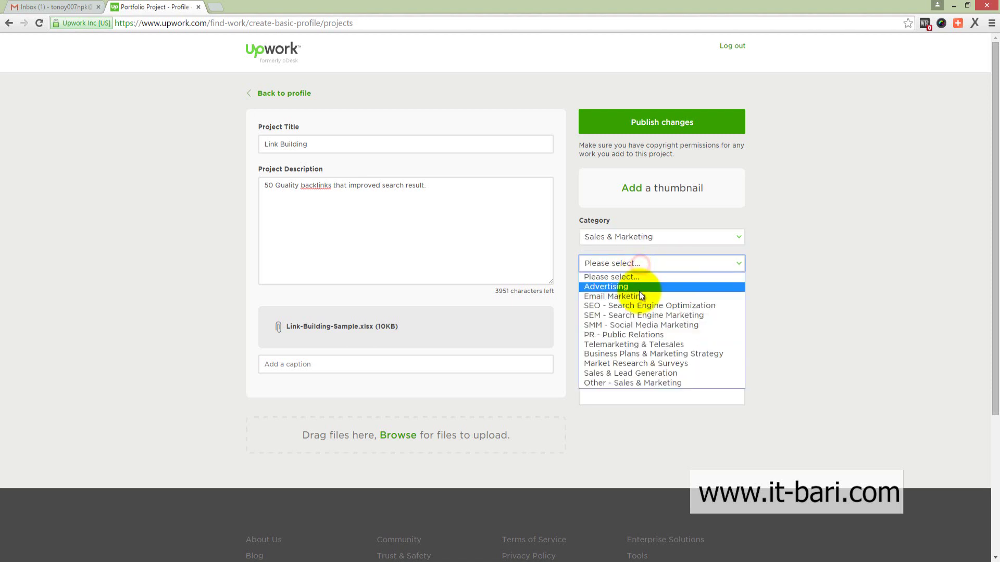
left_click(639, 307)
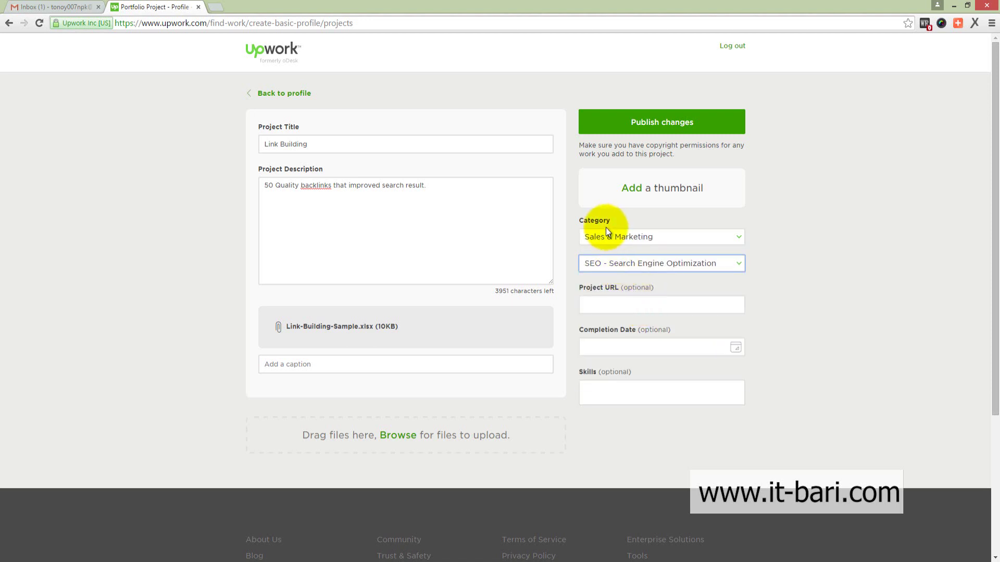
left_click(655, 304)
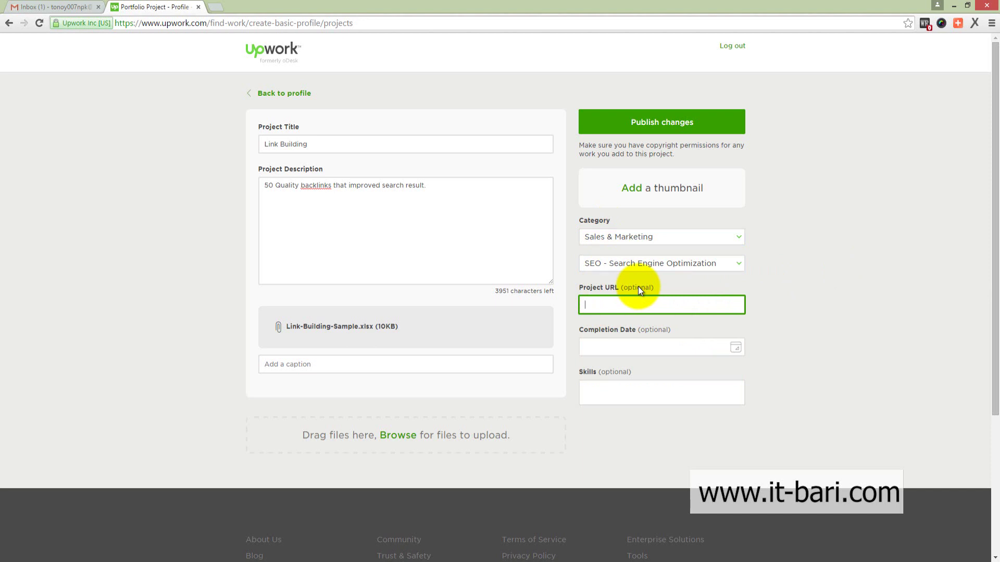
left_click(654, 120)
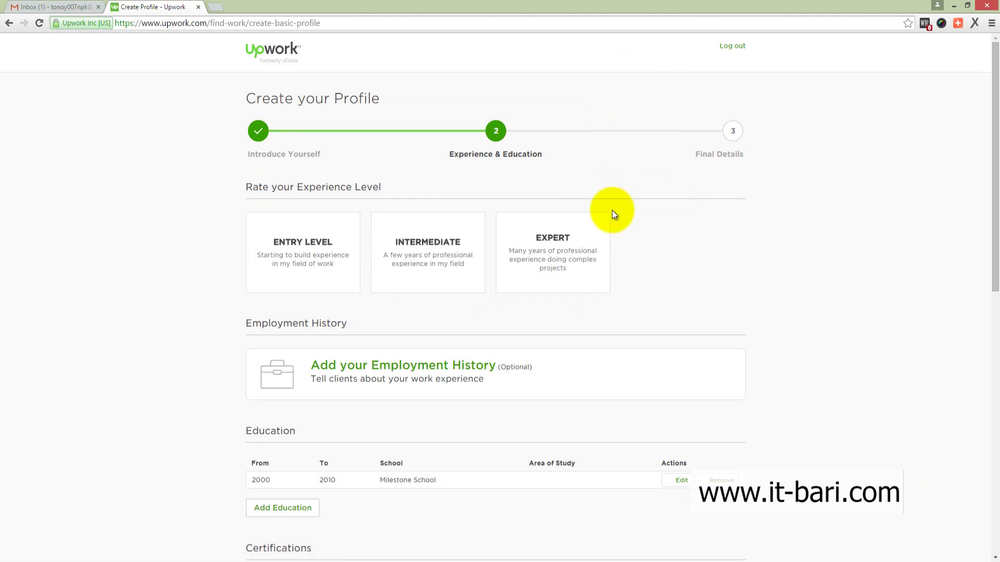
Set the experience level to Intermediate again, then save the Experience & Education page and continue to Final Details.
scroll(611, 211, "down", 9)
scroll(290, 223, "up", 10)
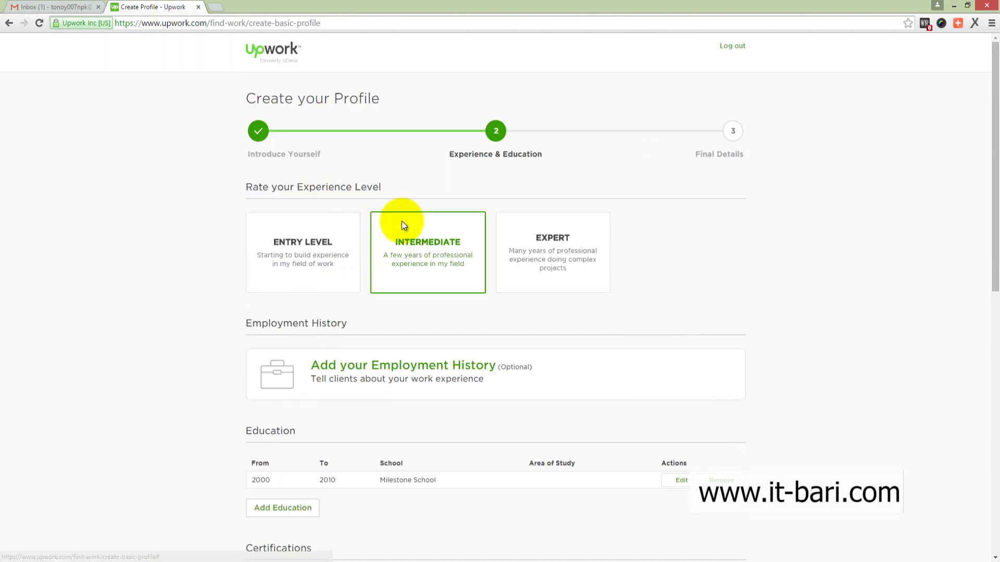
left_click(445, 246)
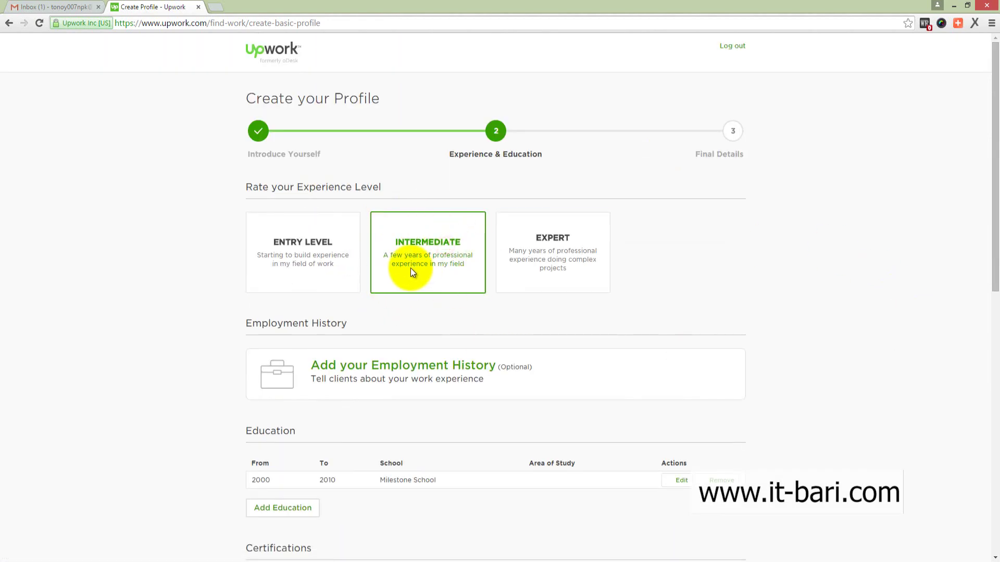
scroll(411, 270, "down", 9)
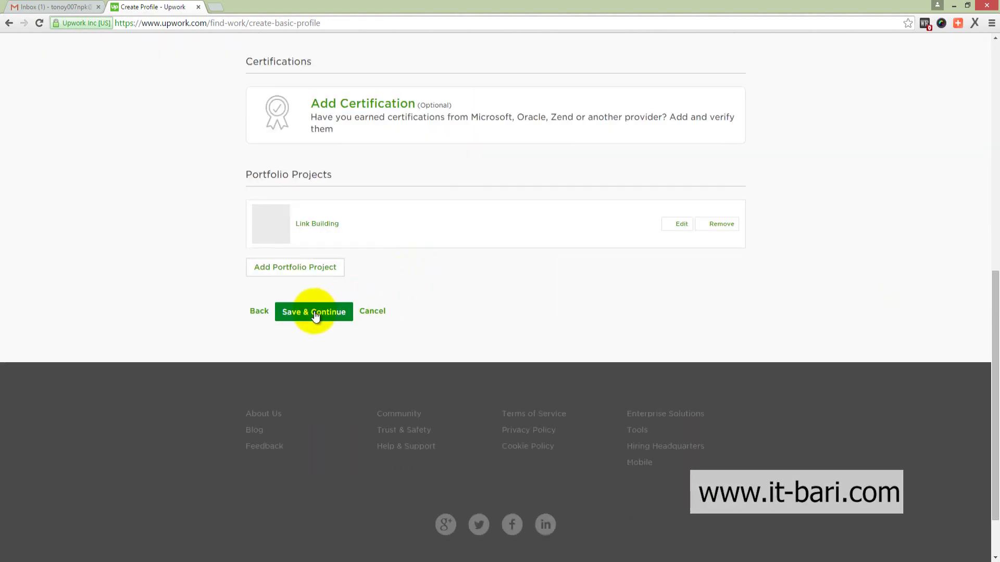
left_click(315, 314)
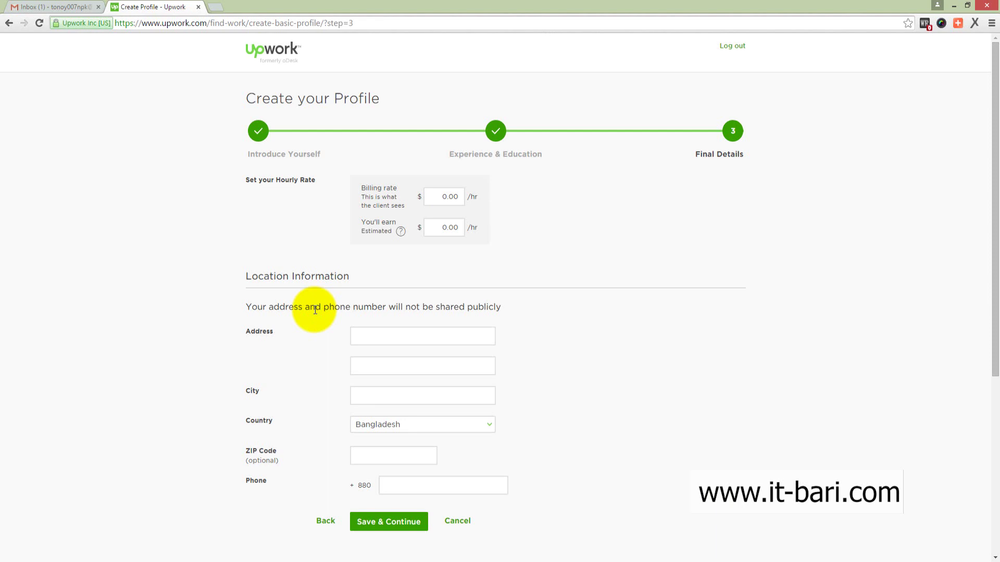
mouse_move(424, 98)
left_mouse_down()
mouse_move(550, 164)
mouse_move(576, 164)
left_mouse_up()
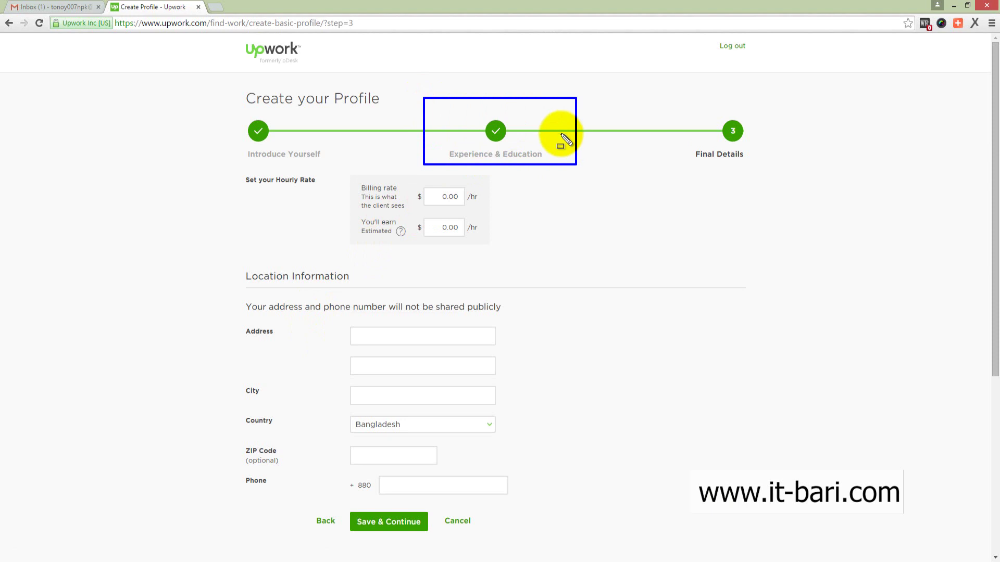
left_click(687, 95)
mouse_move(687, 95)
left_mouse_down()
mouse_move(808, 174)
mouse_move(776, 163)
mouse_move(781, 170)
left_mouse_up()
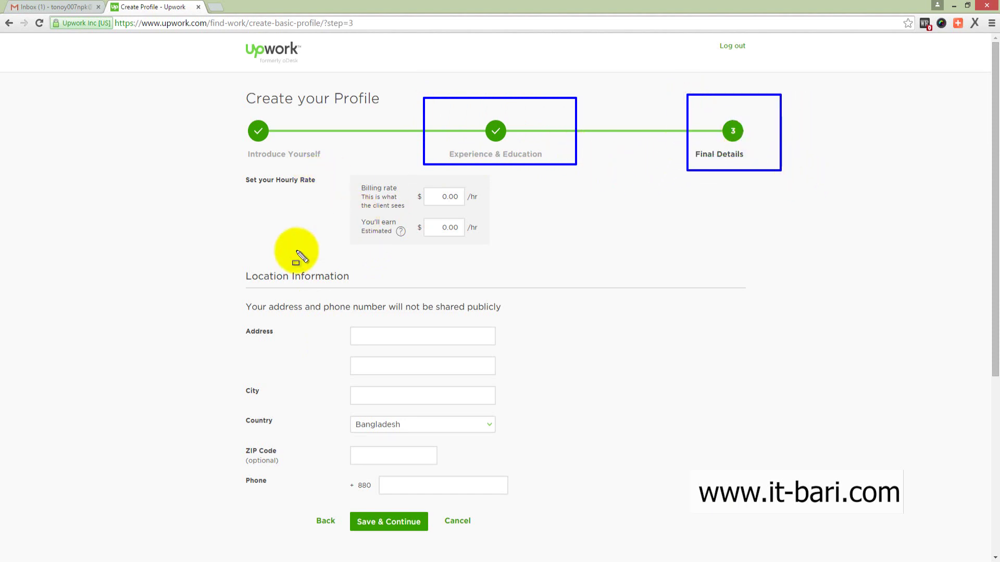